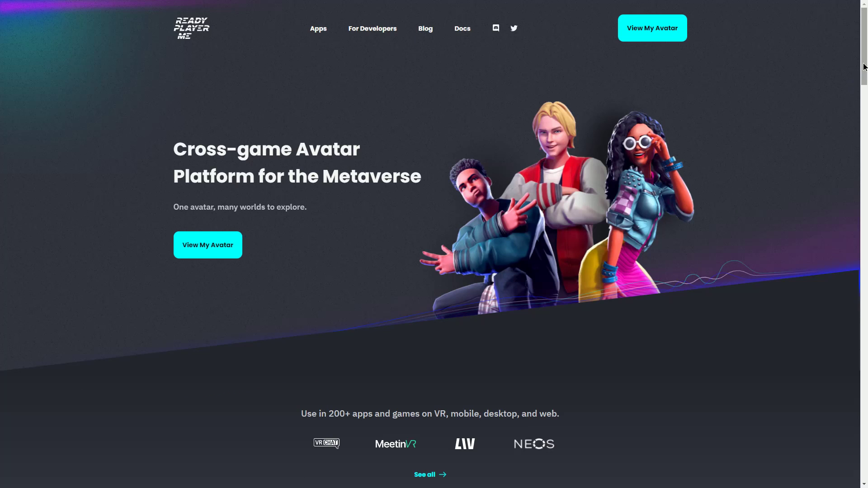
Put the tie-dye tee on the photo avatar, turn it front-facing, and click NEXT
left_click_drag(863, 67, 864, 139)
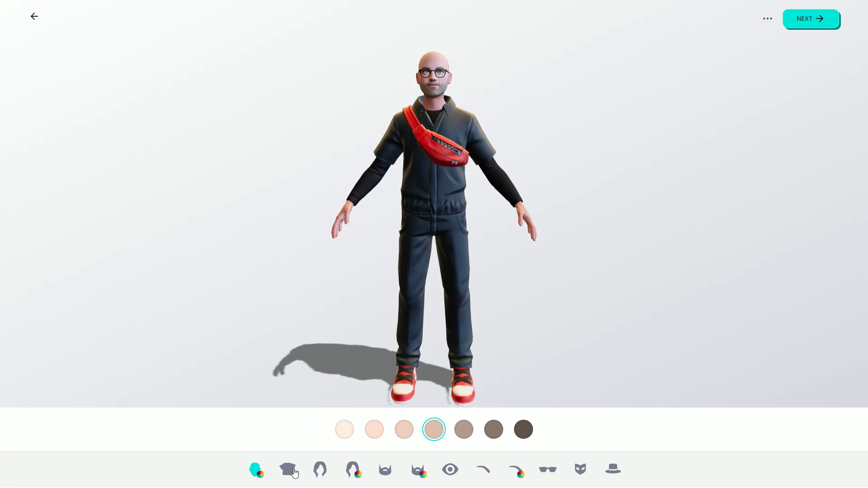
left_click(293, 472)
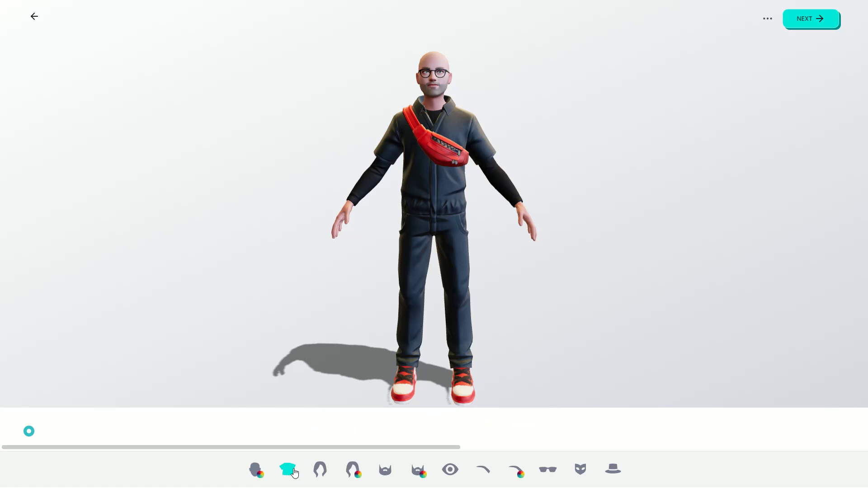
scroll(271, 425, "right", 5)
left_click(210, 425)
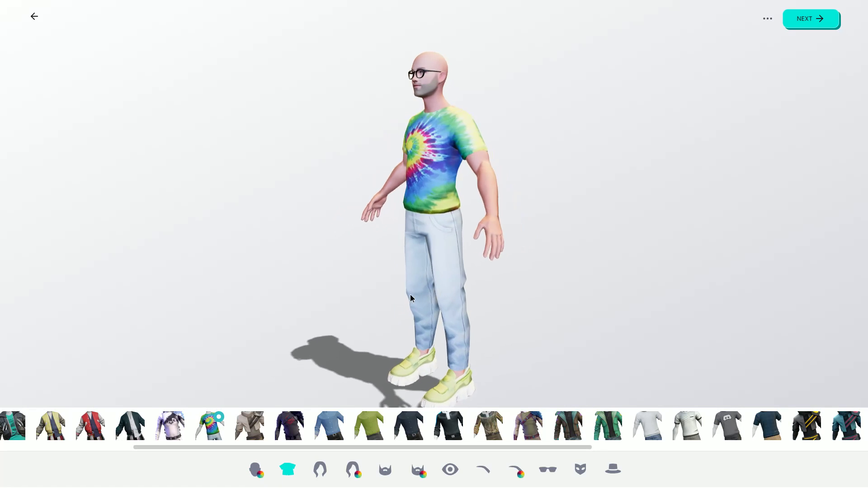
left_click_drag(411, 297, 490, 311)
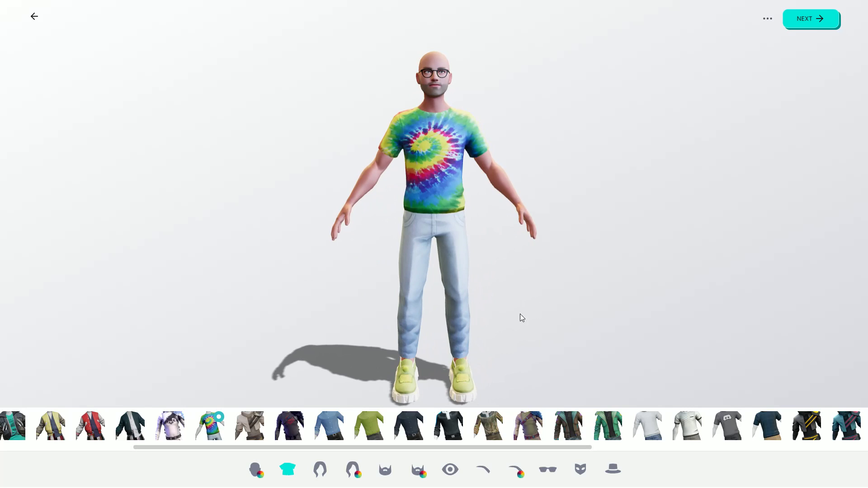
left_click(805, 26)
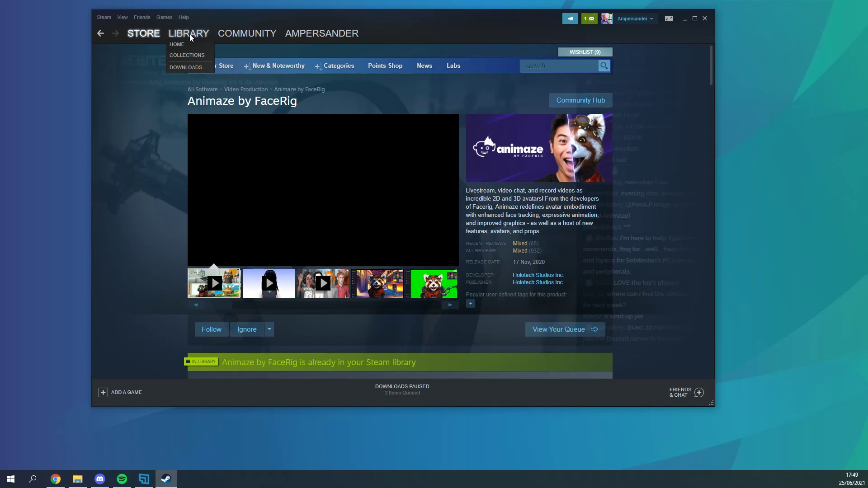
Filter the Steam library to TOOLS and launch Animaze Editor
left_click(189, 35)
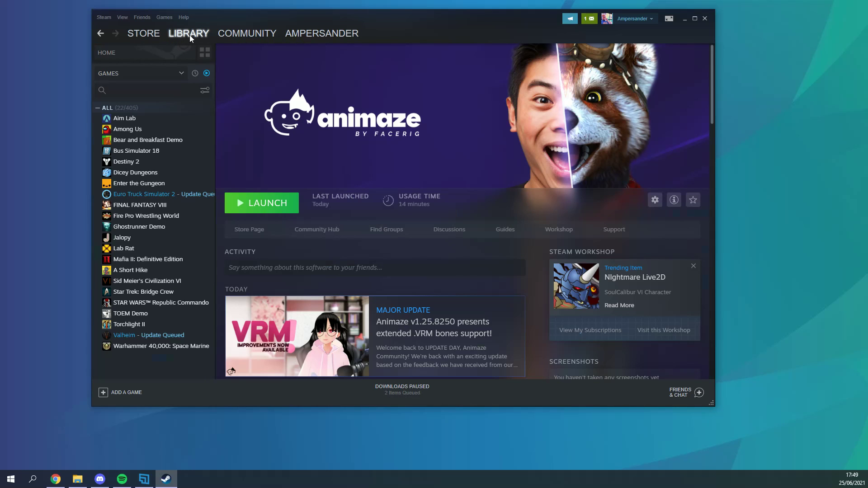
left_click(179, 77)
left_click(126, 89)
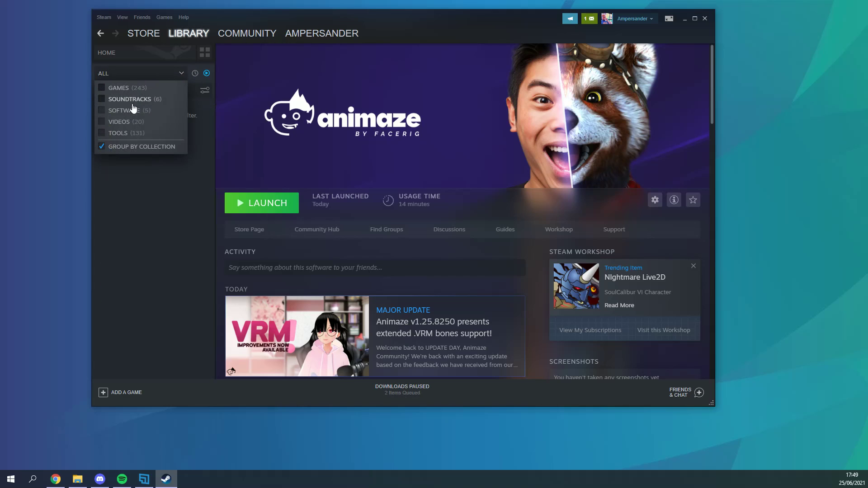
left_click(170, 222)
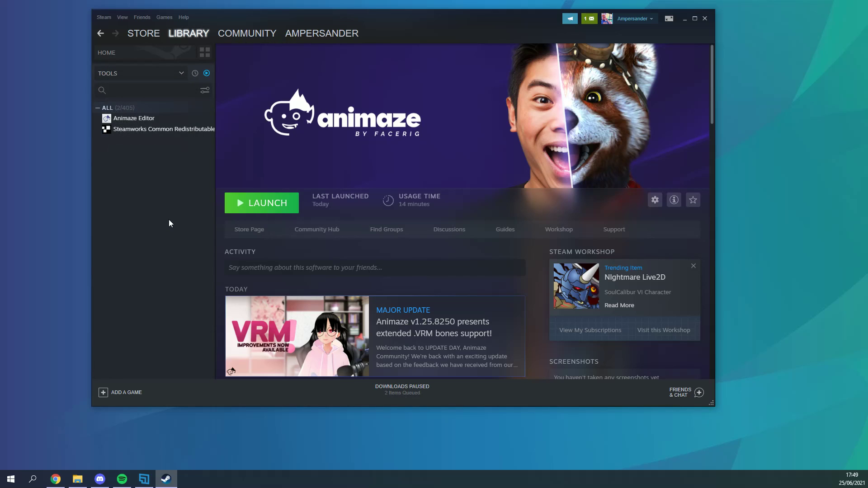
left_click(135, 119)
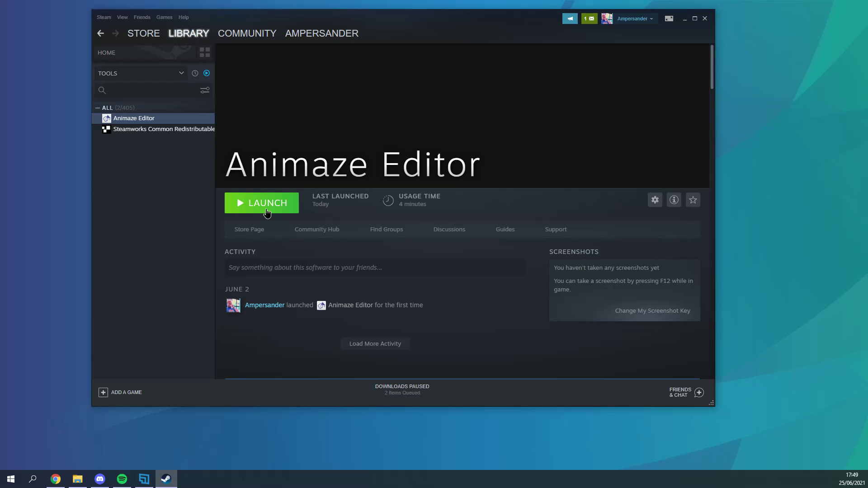
left_click(267, 213)
Import the downloaded .glb avatar via Assets > Import 3D Object and dismiss the Import Log
left_click(74, 15)
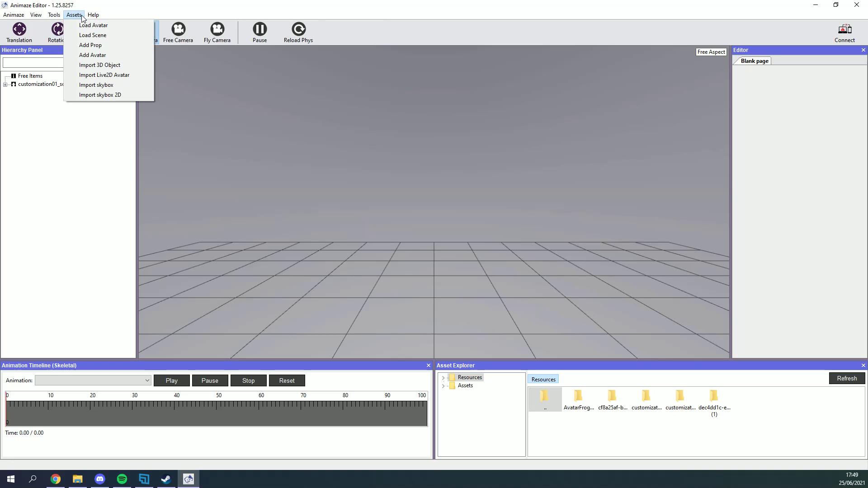
left_click(81, 15)
left_click(74, 15)
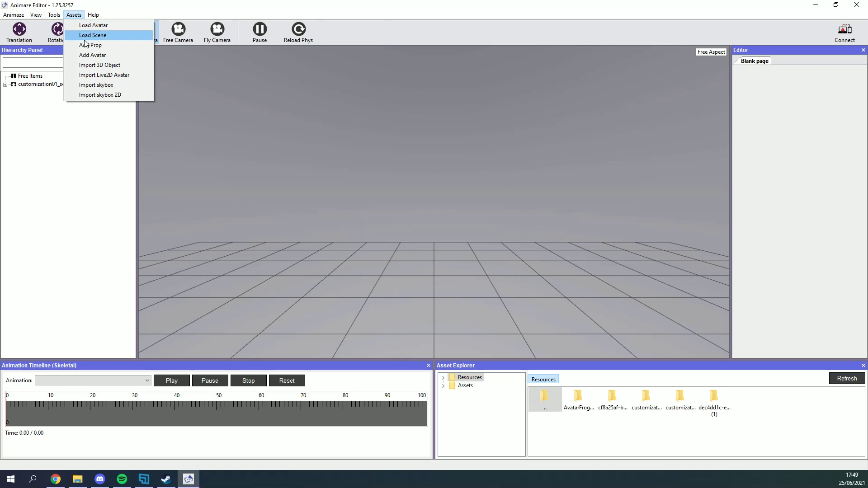
left_click(94, 66)
left_click(106, 100)
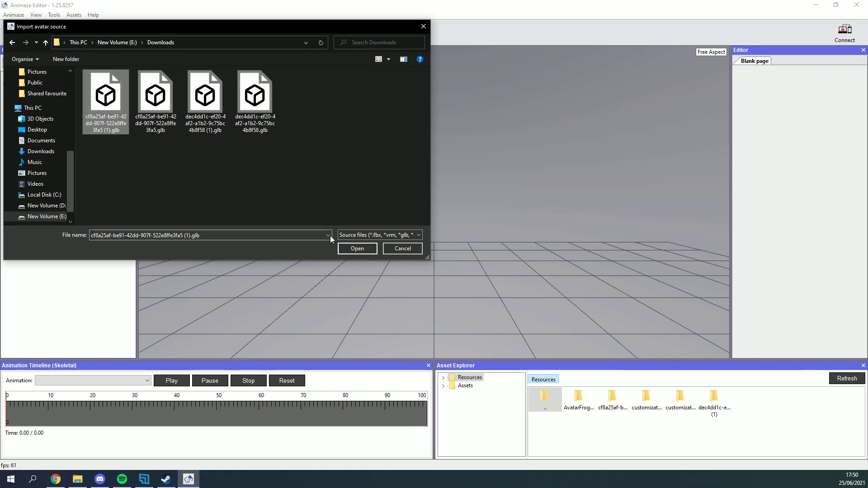
left_click(354, 248)
left_click(533, 334)
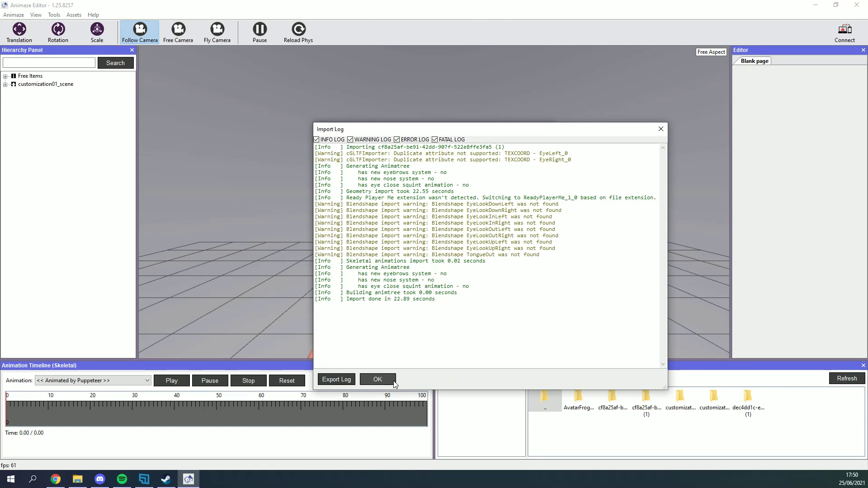
left_click(378, 379)
mouse_move(476, 272)
left_mouse_down()
mouse_move(259, 262)
mouse_move(466, 282)
mouse_move(550, 254)
mouse_move(580, 181)
mouse_move(414, 202)
mouse_move(390, 304)
mouse_move(494, 305)
mouse_move(582, 265)
mouse_move(672, 259)
mouse_move(462, 275)
left_mouse_up()
Bundle the avatar from the Hierarchy Panel, saving first, with E:\VTuber as the export folder
right_click(87, 86)
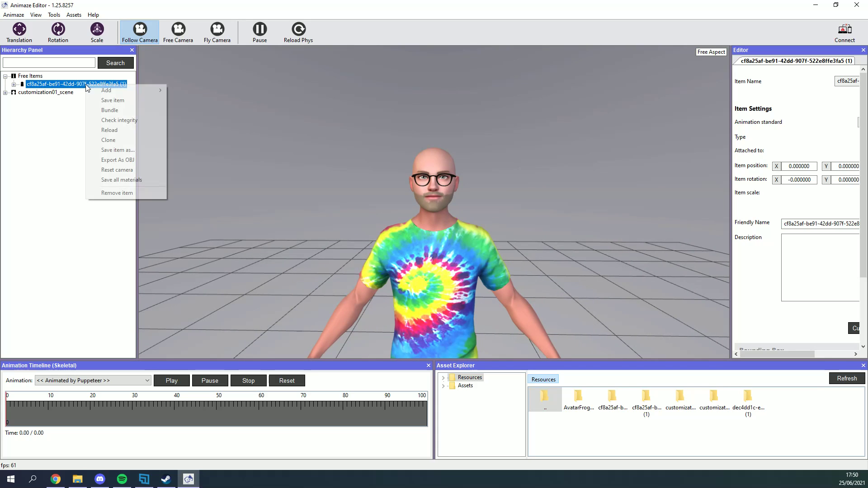
left_click(109, 111)
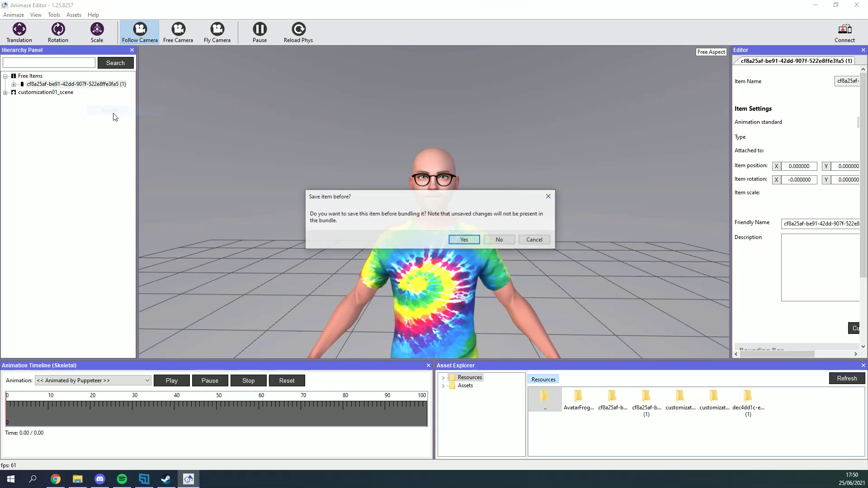
left_click(465, 240)
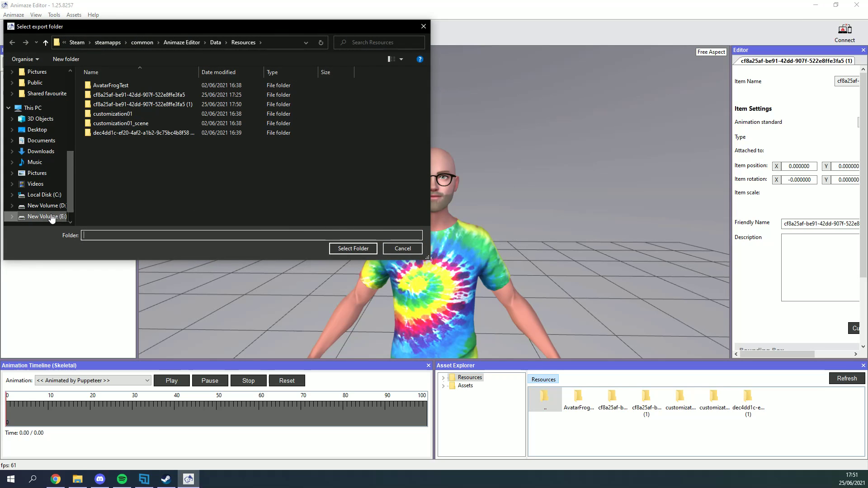
left_click(52, 217)
scroll(132, 208, "down", 1)
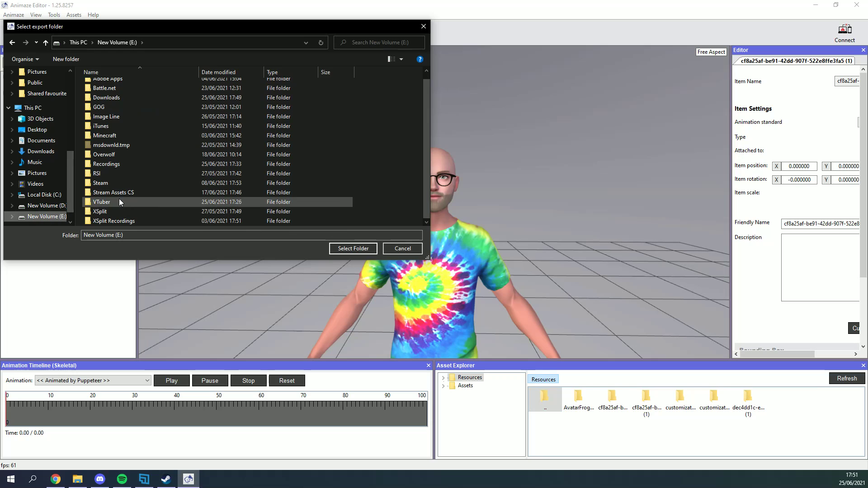
double_click(118, 199)
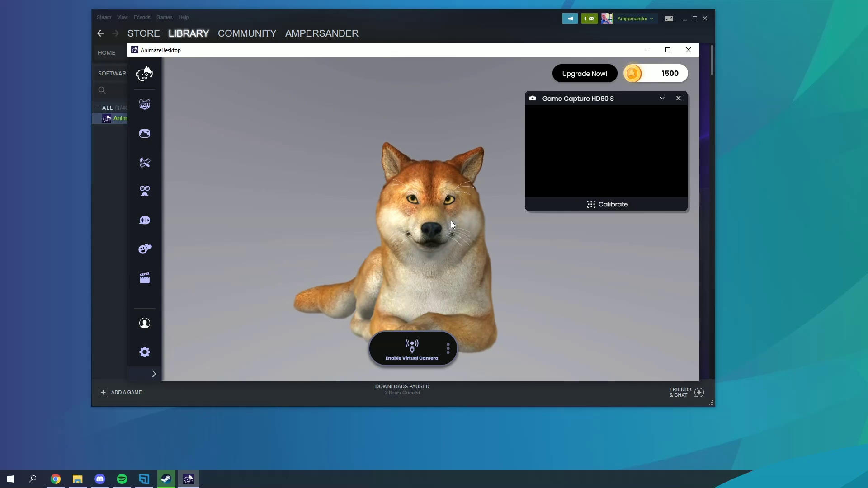
Add the newer .avatar file from the VTuber folder through the Avatars Imports tab
left_click(142, 81)
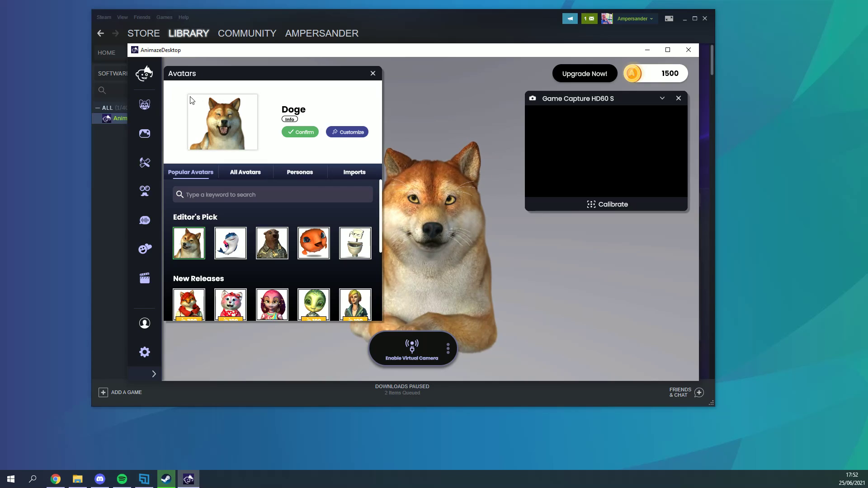
left_click(352, 173)
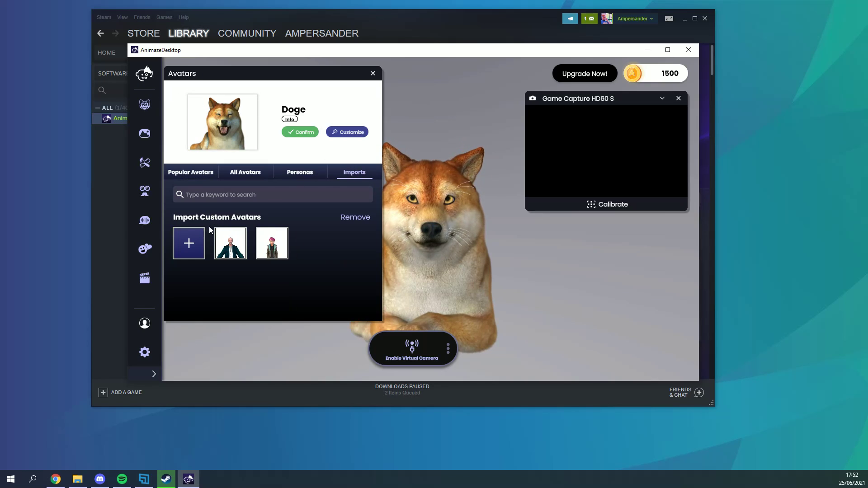
left_click(197, 242)
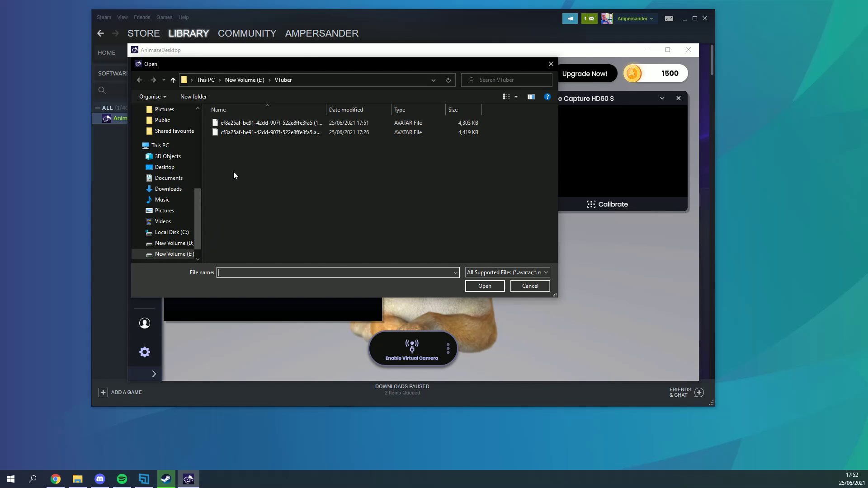
left_click(272, 123)
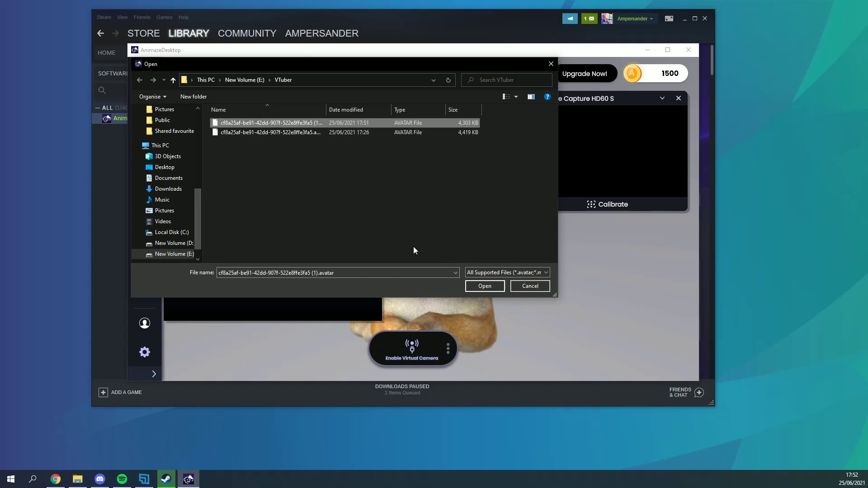
left_click(482, 286)
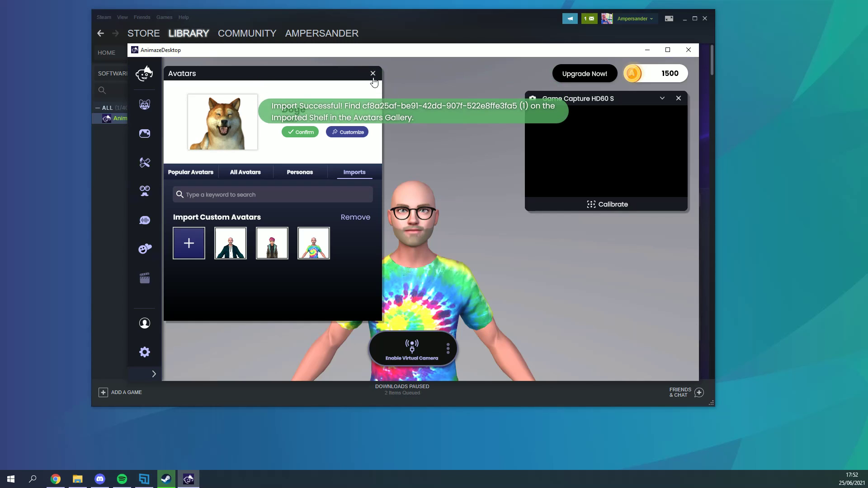
left_click(372, 74)
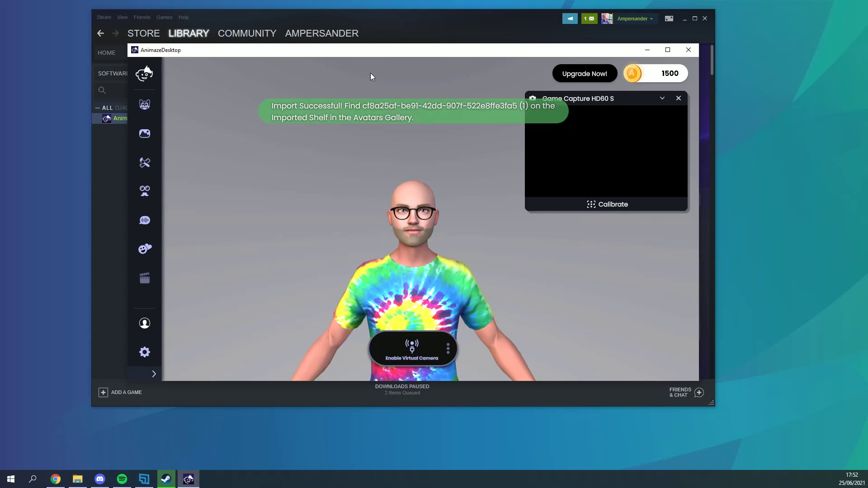
Switch the tracking camera to Logitech BRIO and calibrate with a neutral pose
left_click(661, 99)
left_click(627, 129)
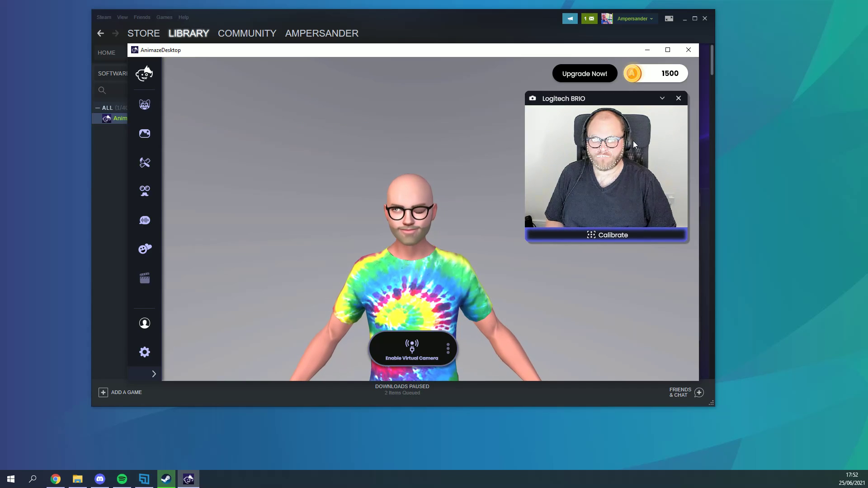
left_click(604, 236)
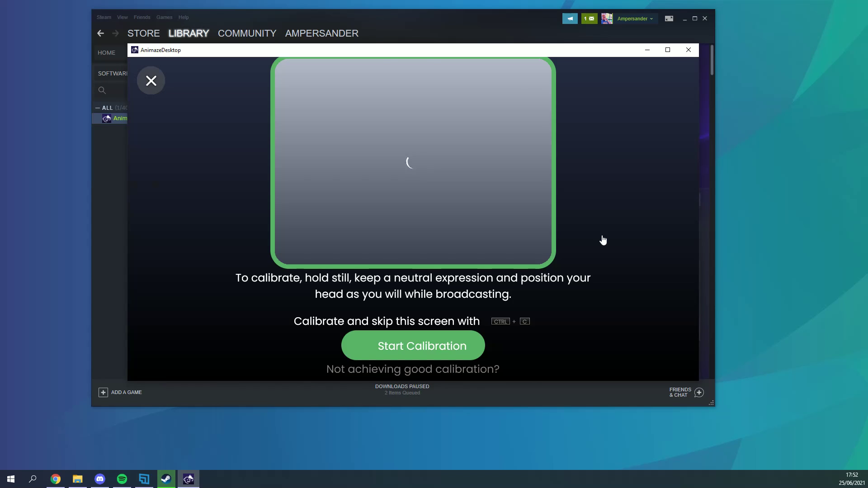
left_click(459, 344)
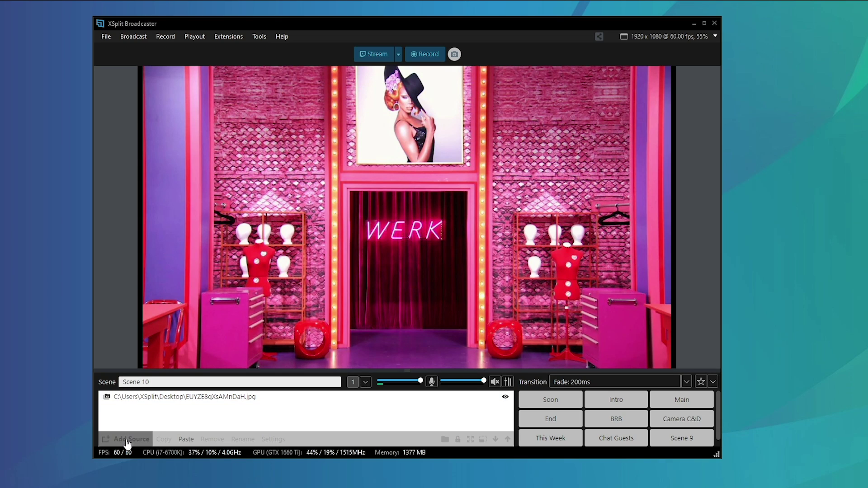
Add the Animaze Virtual Camera device source and size it large in the bottom-left
left_click(127, 440)
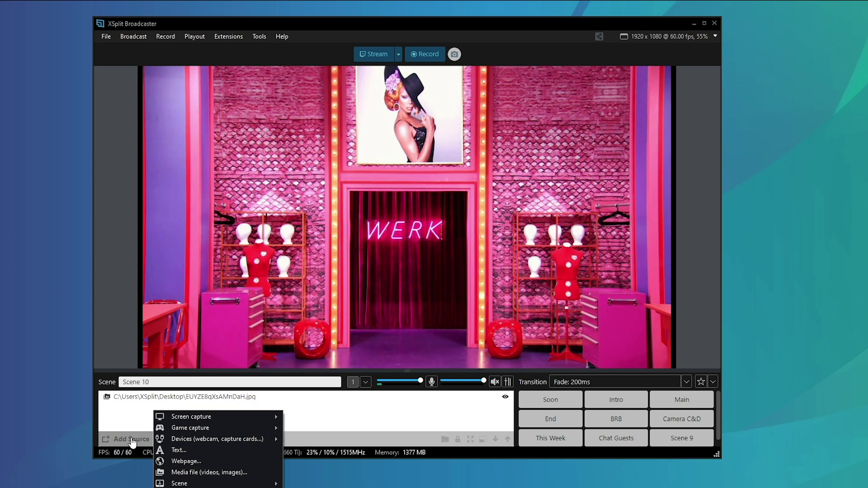
mouse_move(249, 437)
mouse_move(291, 438)
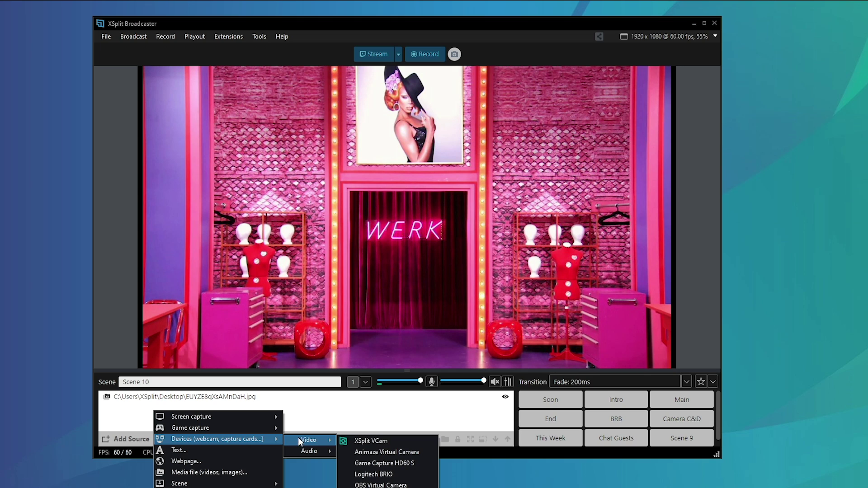
left_click(376, 452)
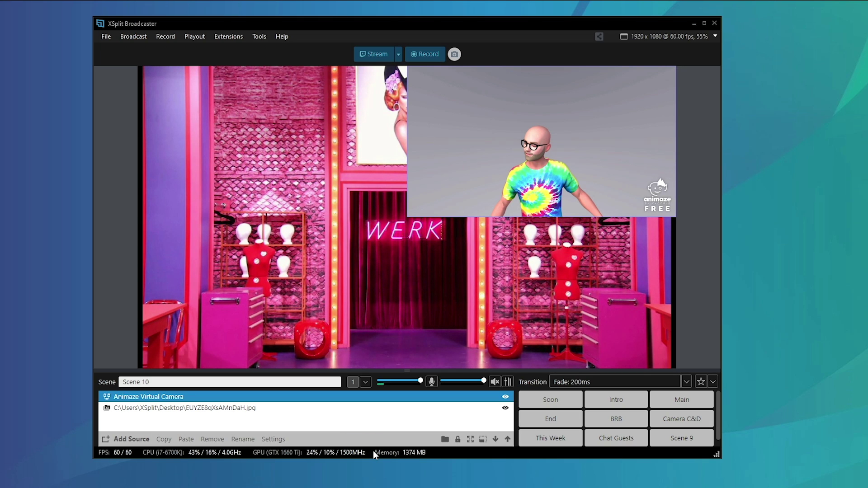
left_click_drag(378, 275, 235, 314)
left_click_drag(268, 274, 359, 211)
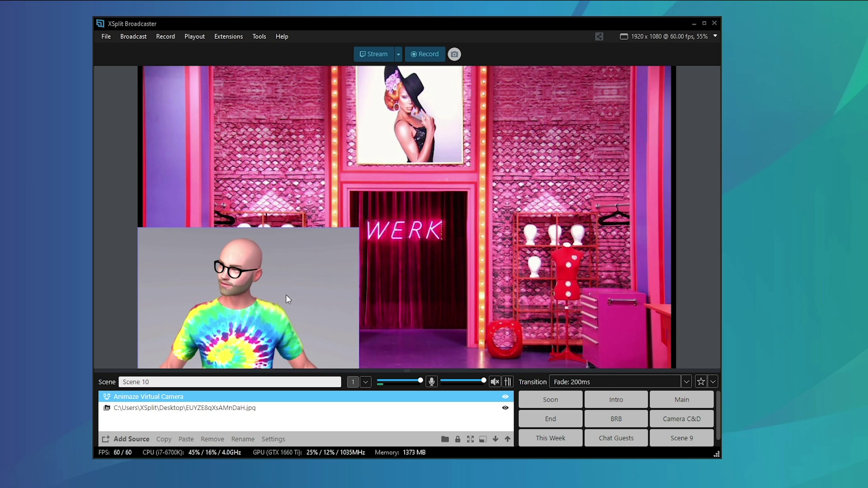
Enable Color Key on the Animaze source, eyedropping its grey background as the key colour
right_click(308, 297)
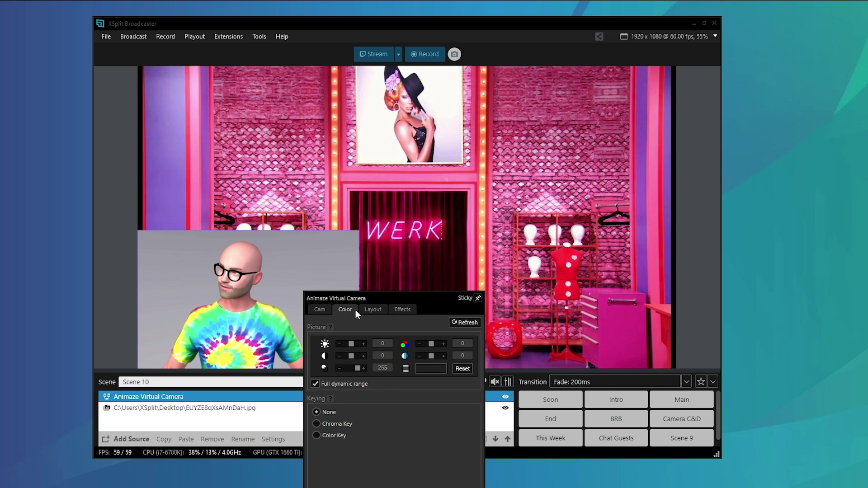
left_click(316, 436)
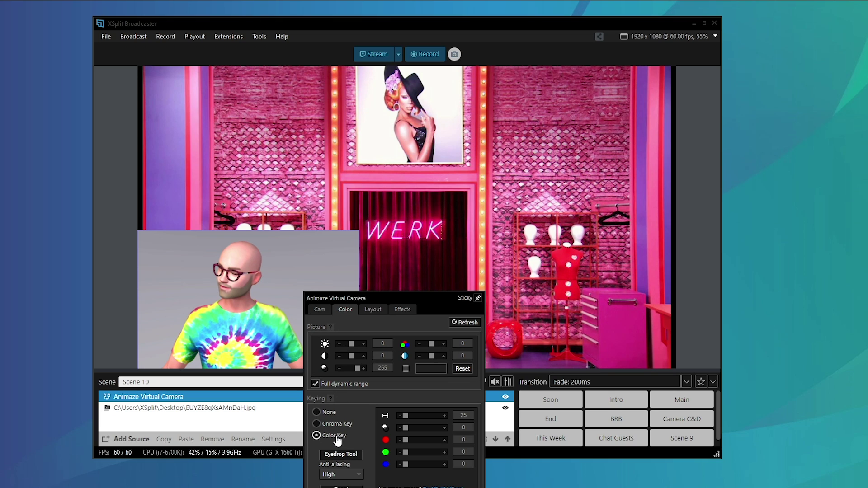
left_click(157, 264)
left_click(303, 247)
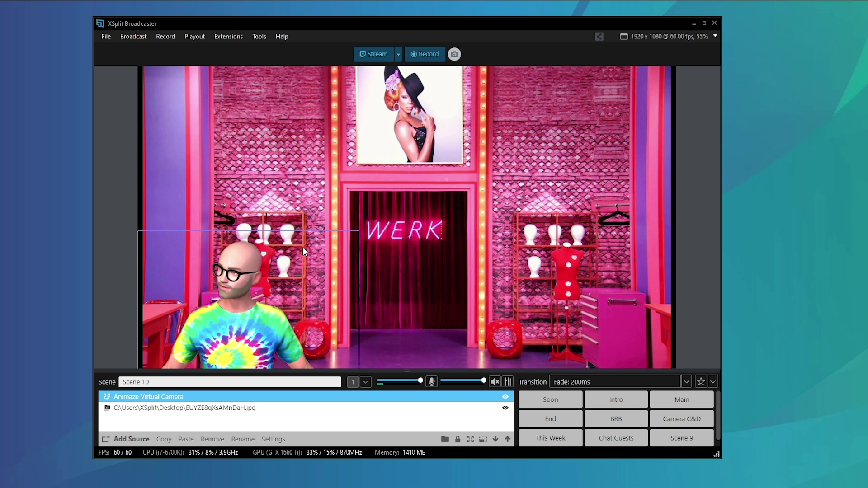